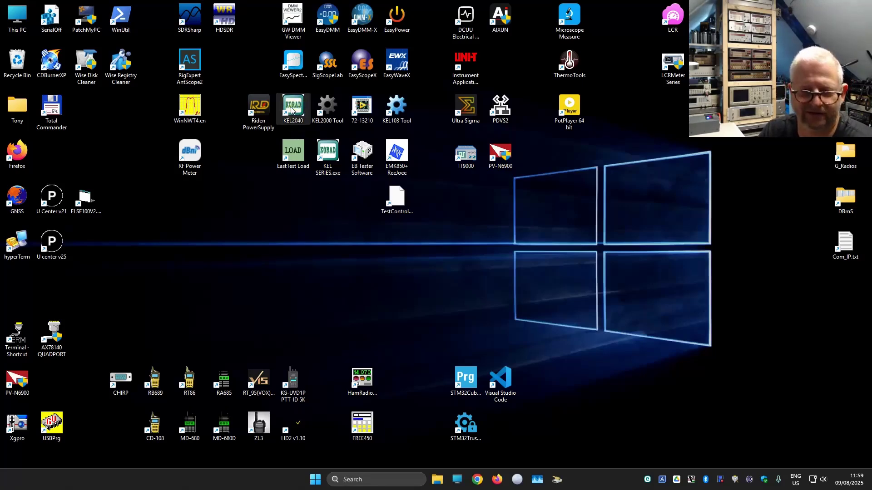
Launch the KEL SERIES electronic load software and switch its communication mode from COMM to LAN
double_click(327, 157)
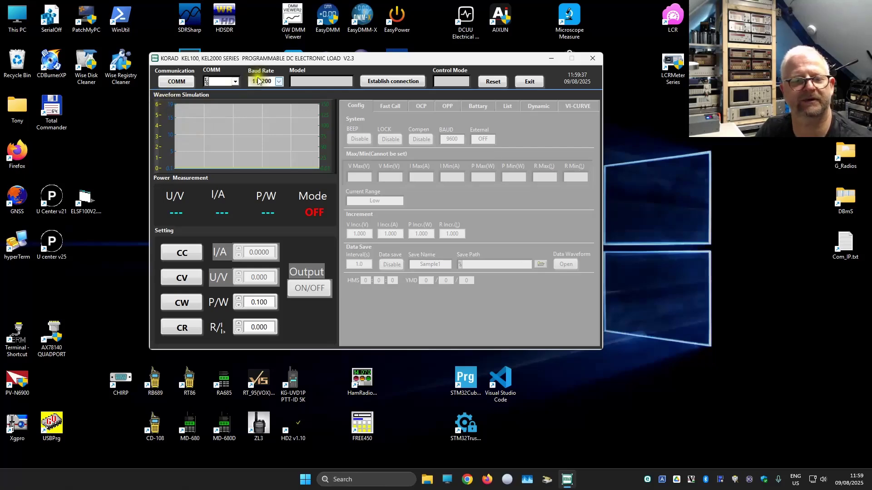
left_click(236, 82)
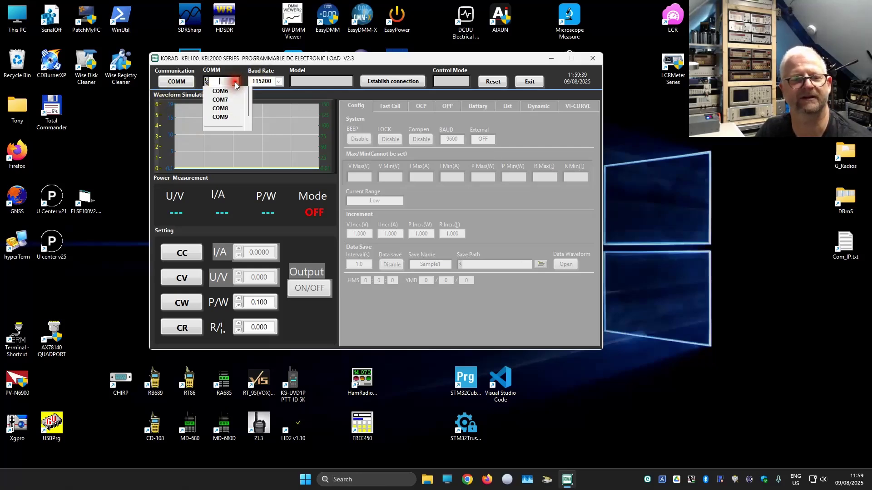
left_click(235, 81)
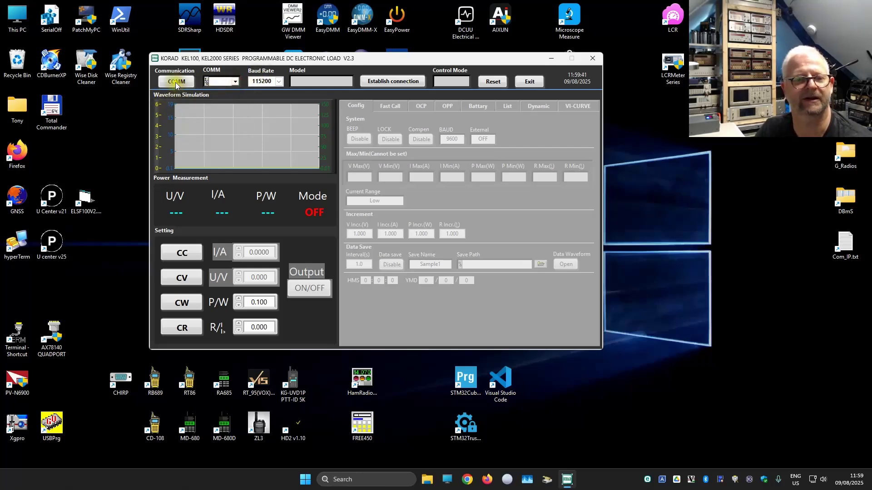
left_click(176, 82)
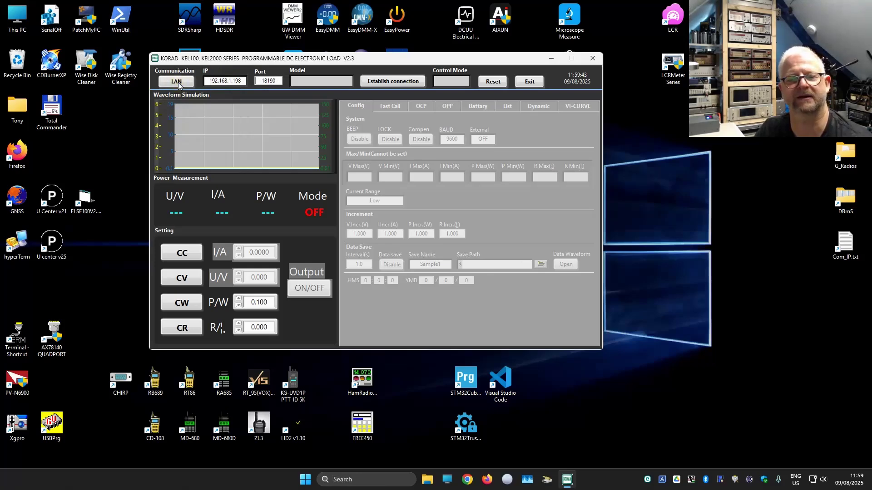
Set the load's IP address to 192.168.178.252 and establish the LAN connection on port 18190
left_click(276, 82)
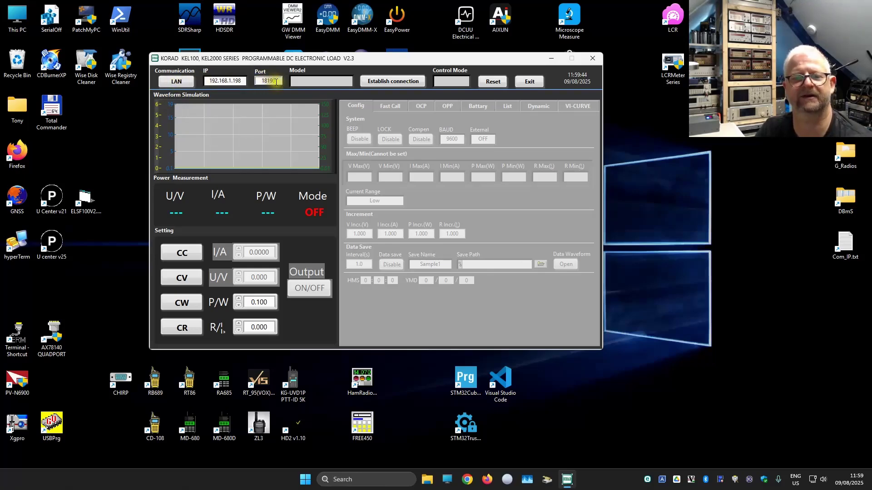
left_click(394, 80)
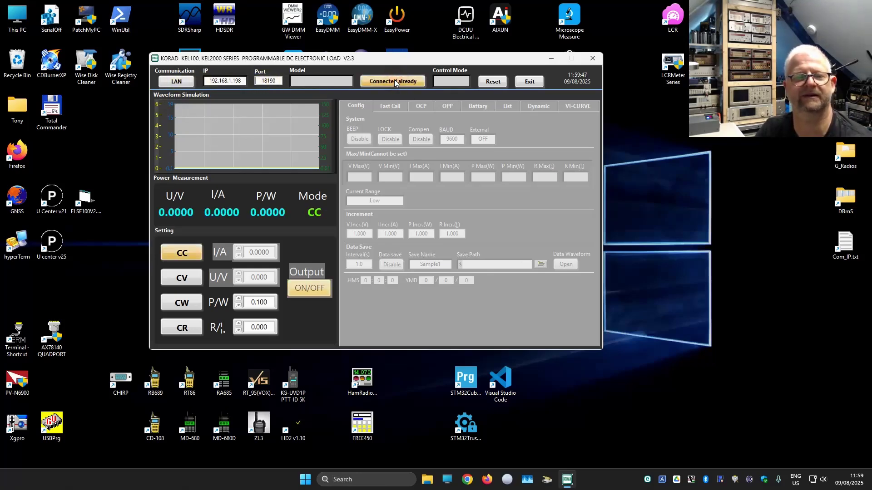
left_click(374, 225)
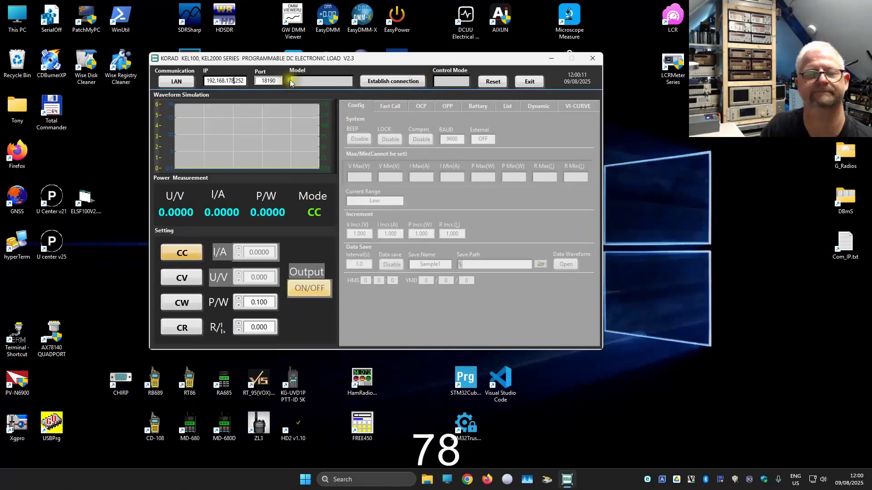
left_click(391, 80)
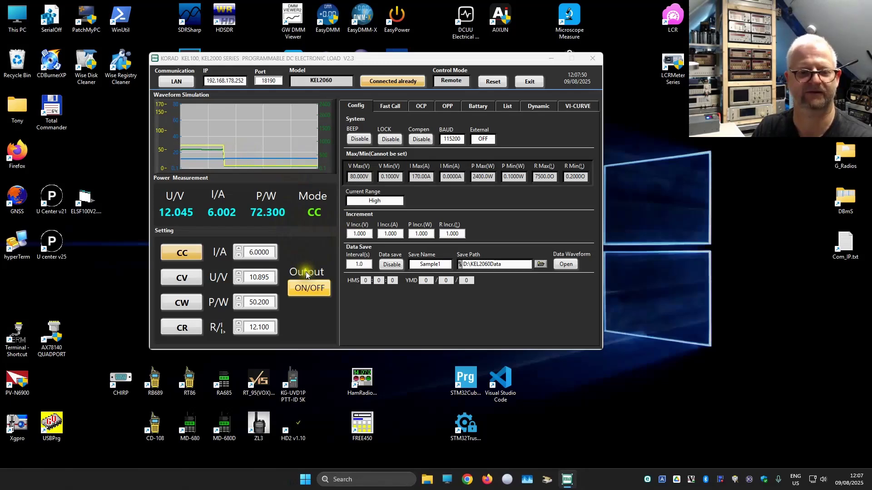
Set the constant-current load value to 60 A
left_click(298, 262)
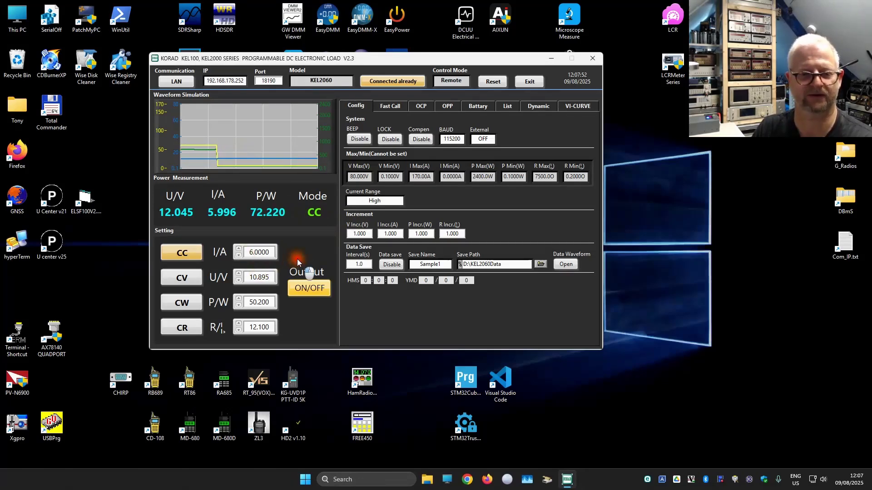
double_click(259, 253)
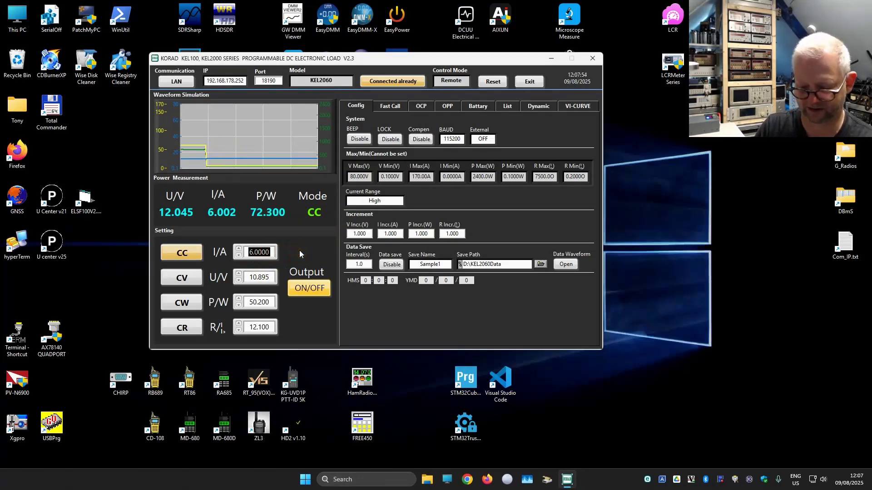
type("60")
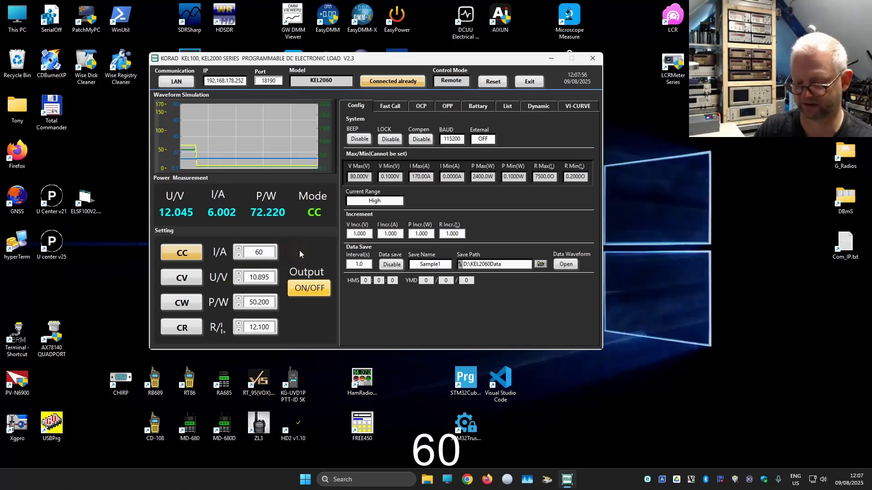
key("Return")
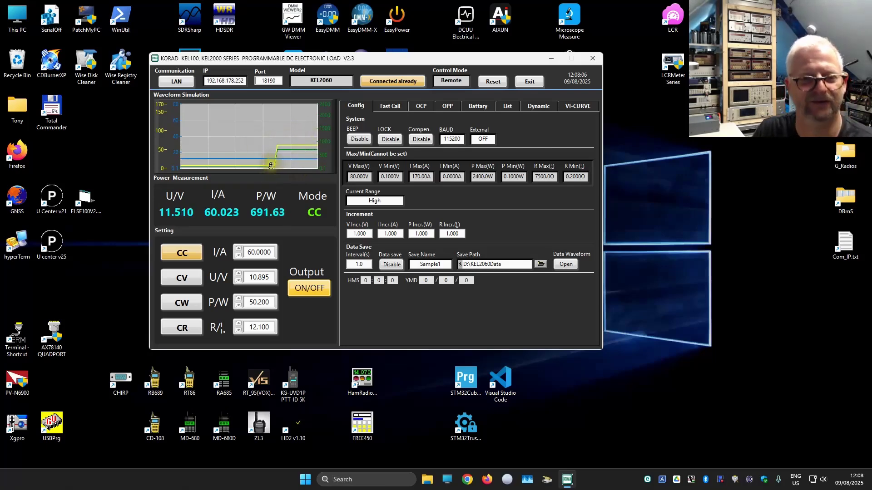
left_click_drag(255, 151, 298, 154)
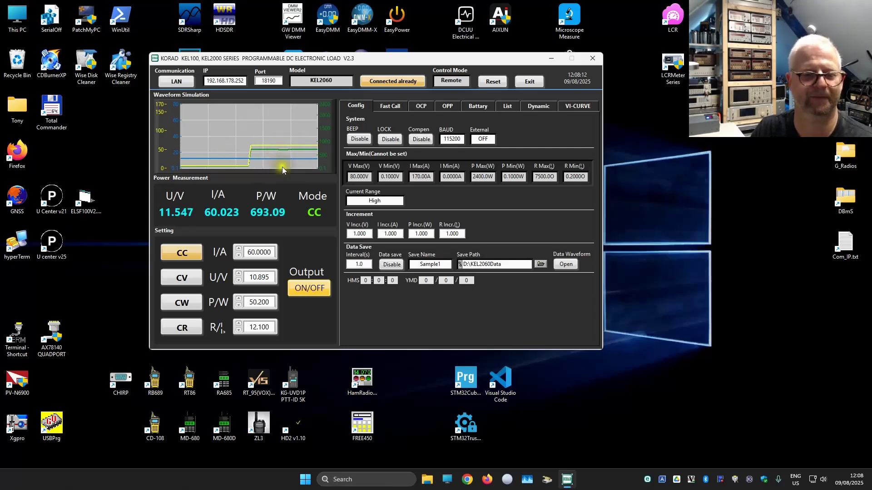
Raise the constant-current setting to 90 A
double_click(255, 252)
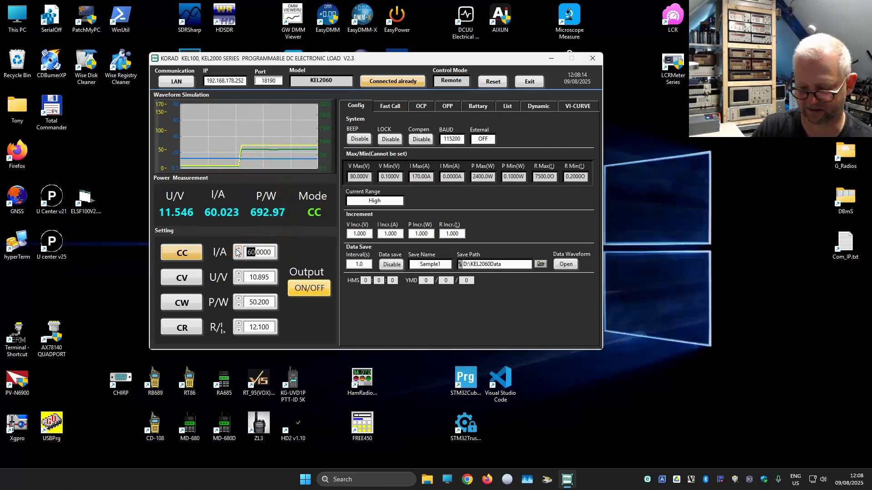
type("90")
key("Return")
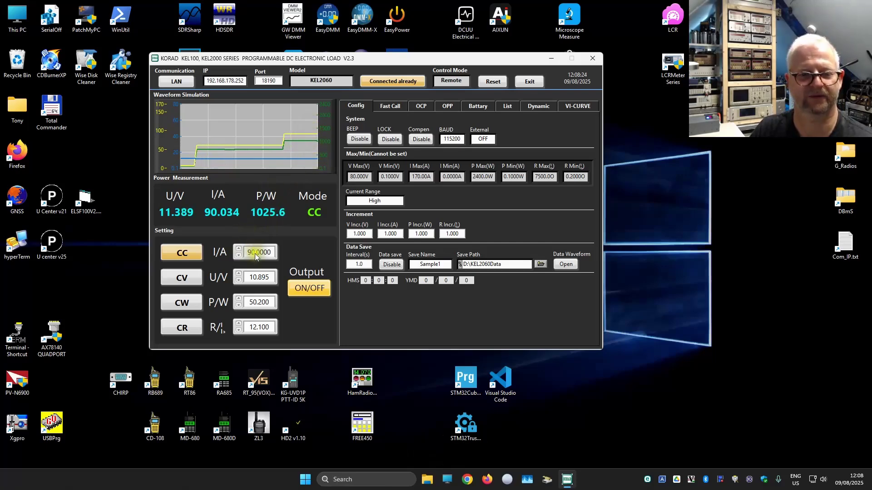
Lower the constant-current setting to 5 A and switch the load output off
left_click_drag(247, 252, 310, 252)
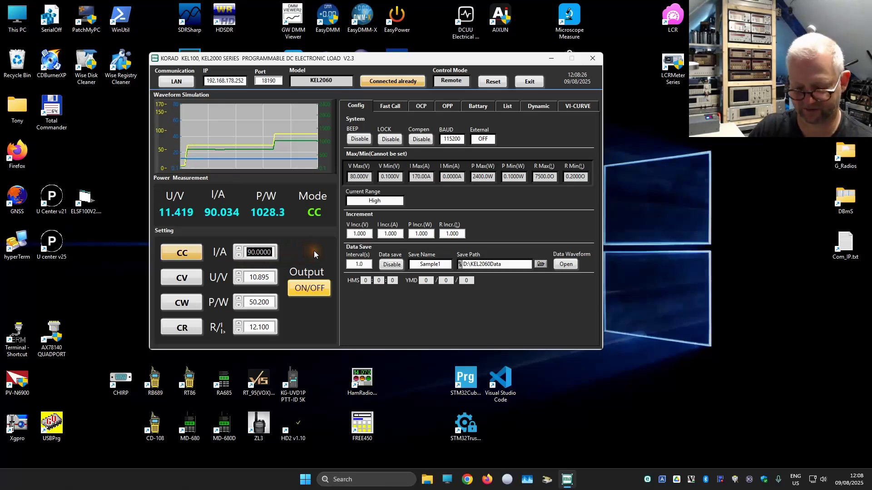
type("5")
key("Return")
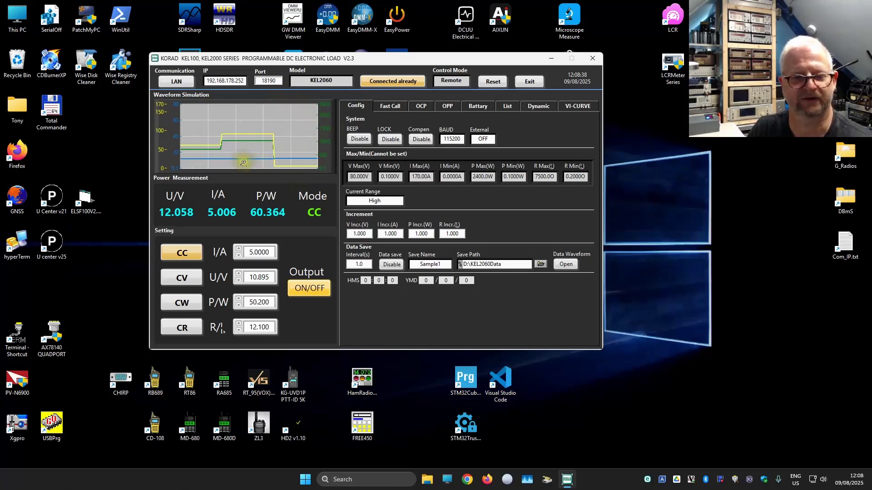
left_click(252, 150)
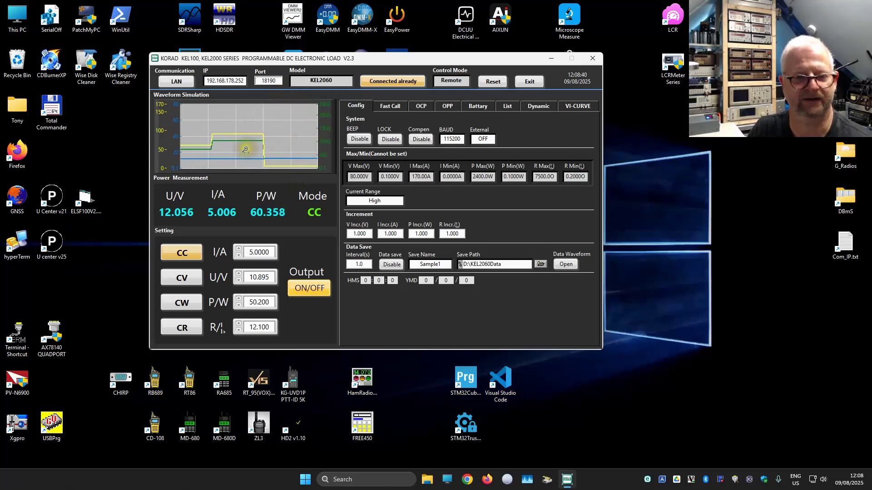
left_click(276, 147)
left_click(272, 149)
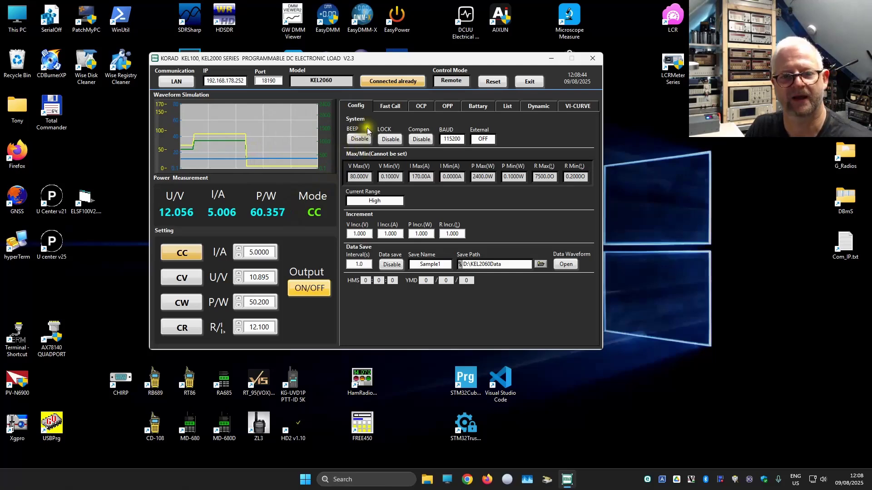
left_click(306, 293)
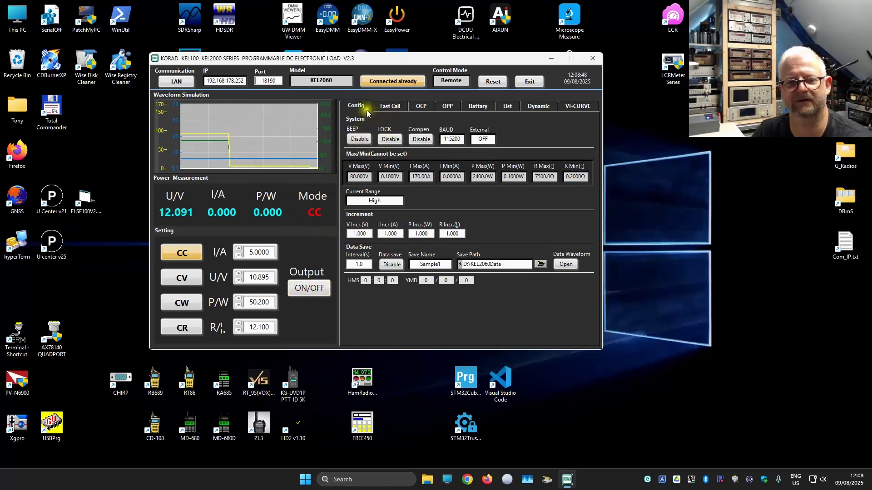
View the Fast Call presets and select call number 1 for the OCP test
left_click(389, 108)
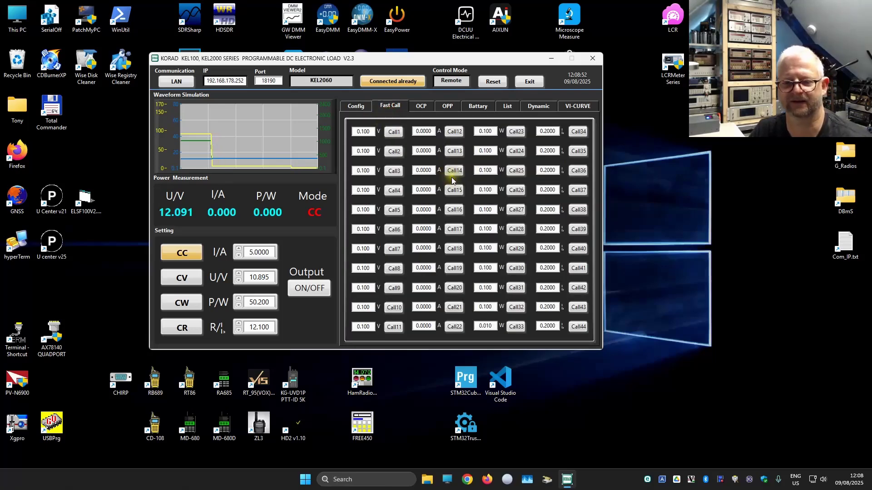
left_click(422, 107)
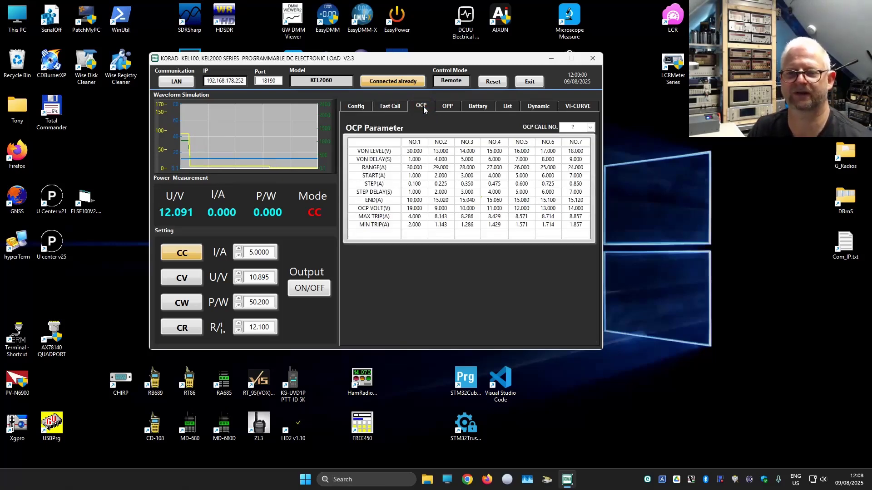
left_click(591, 128)
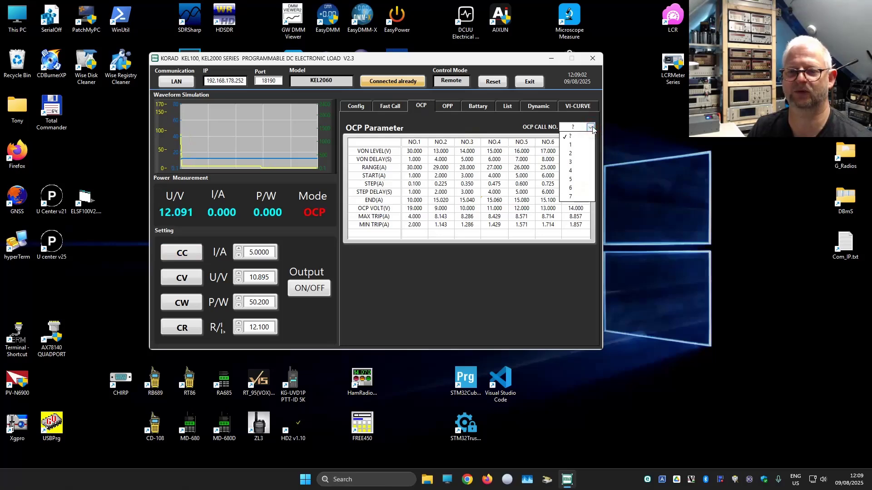
left_click(590, 144)
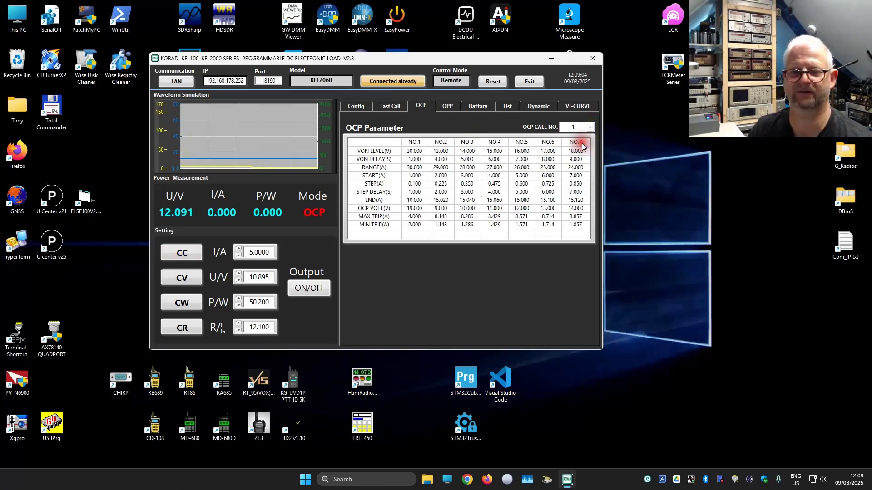
Review the OPP, battery, list, dynamic and VI-curve test parameters, and return to the configuration settings
left_click(455, 107)
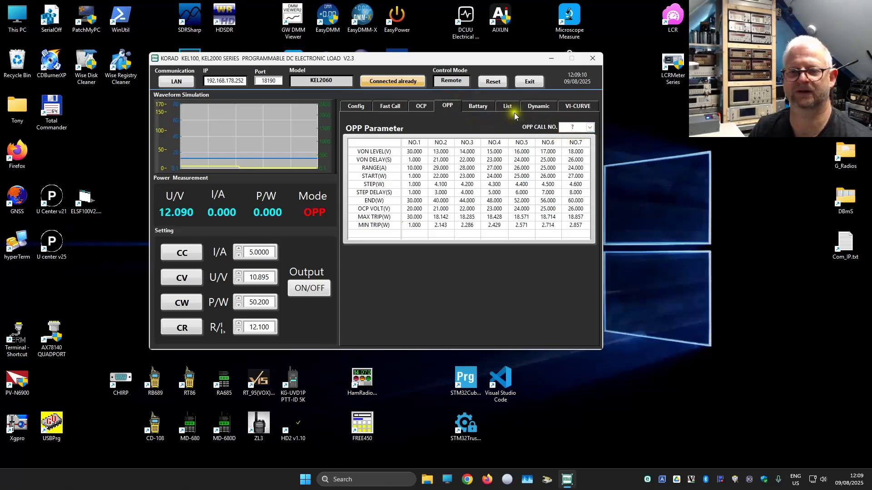
left_click(481, 106)
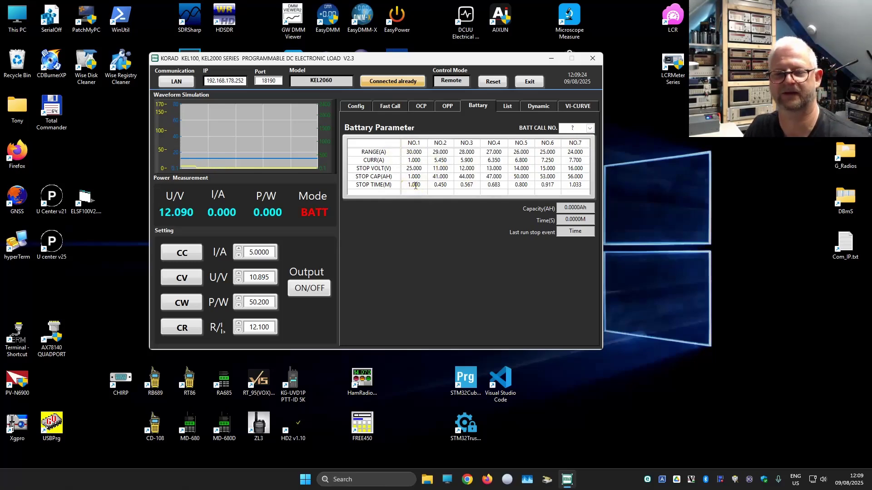
left_click(508, 107)
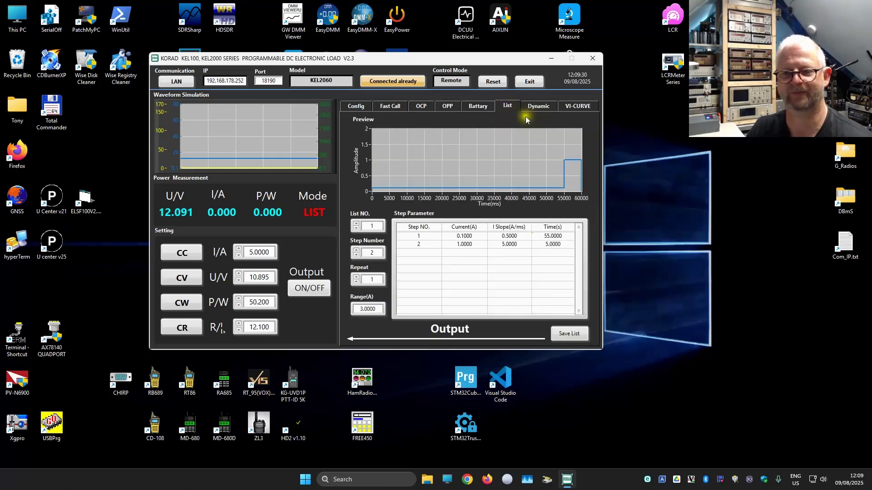
left_click(538, 108)
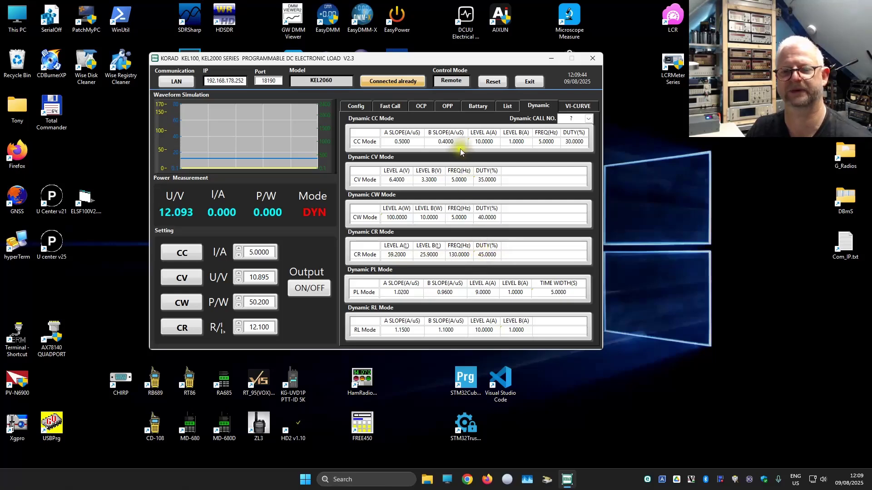
left_click(571, 106)
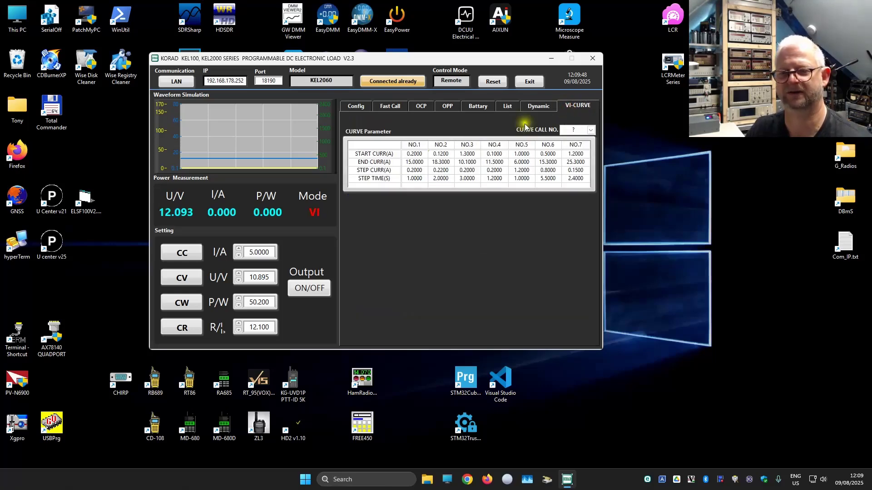
left_click(356, 107)
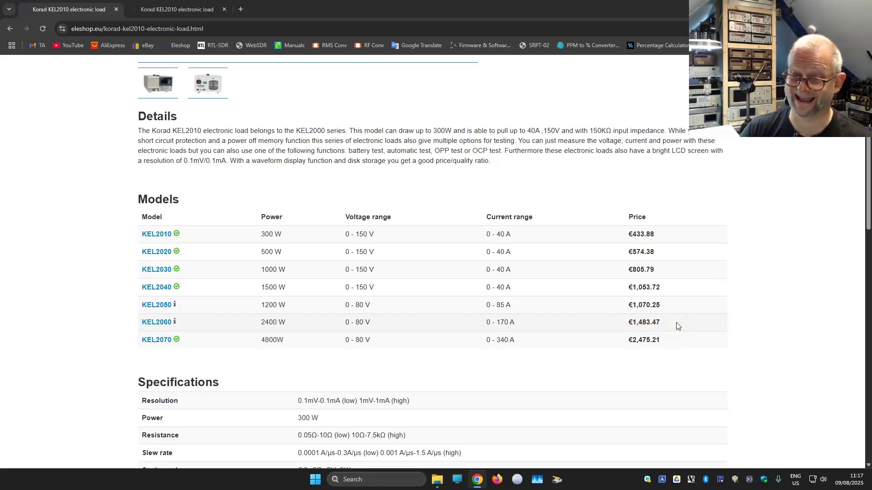
Examine the KEL2060's current range and its price excluding VAT on the Eleshop web pages in the browser
left_click(497, 323)
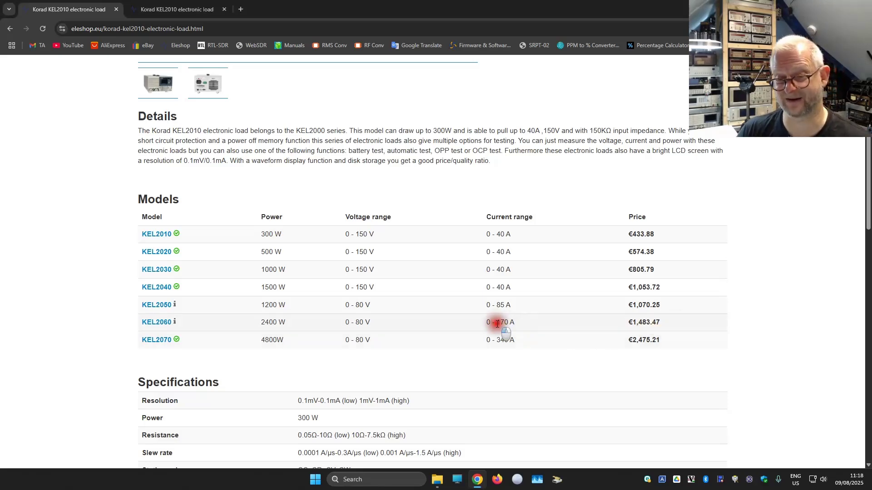
left_click(537, 326)
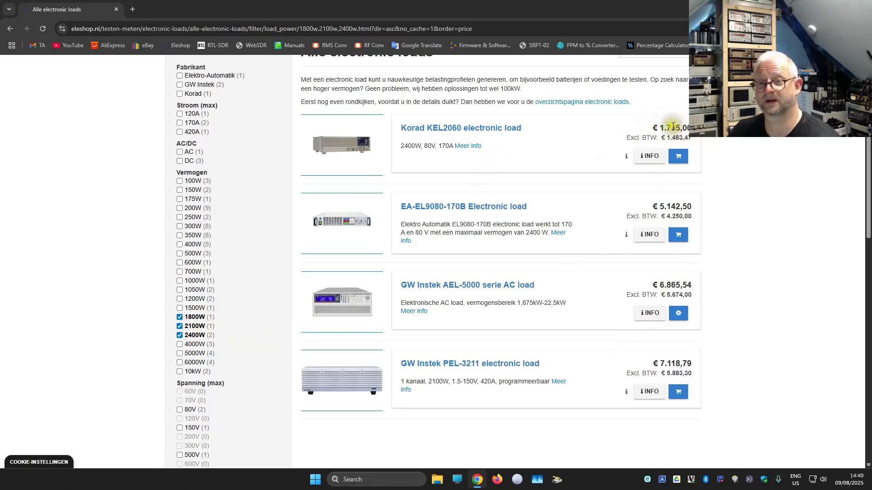
left_click_drag(666, 136, 696, 141)
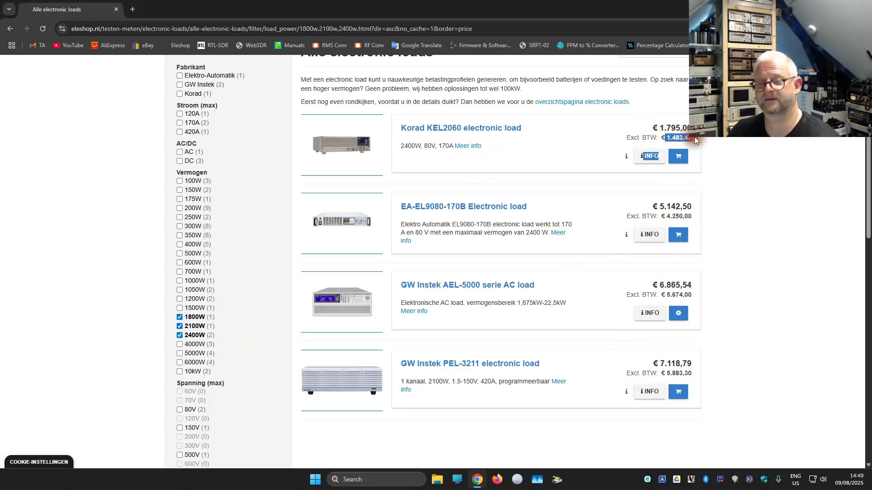
left_click(679, 137)
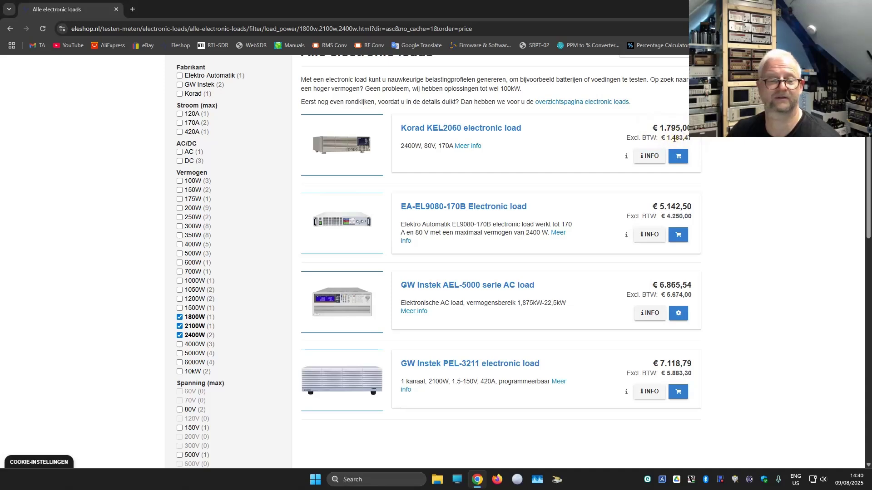
Clear the 1800W, 2100W and 2400W power filters and filter the electronic loads by a maximum current of 170A
left_click(180, 336)
left_click(179, 291)
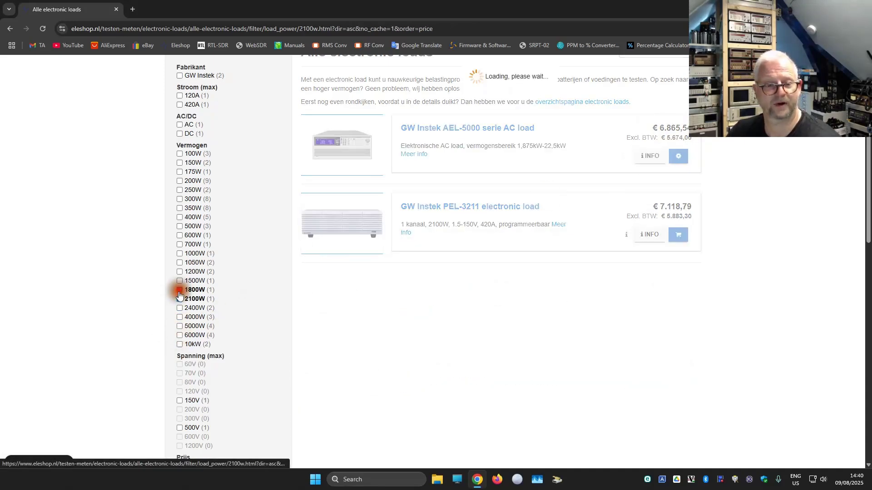
left_click(179, 282)
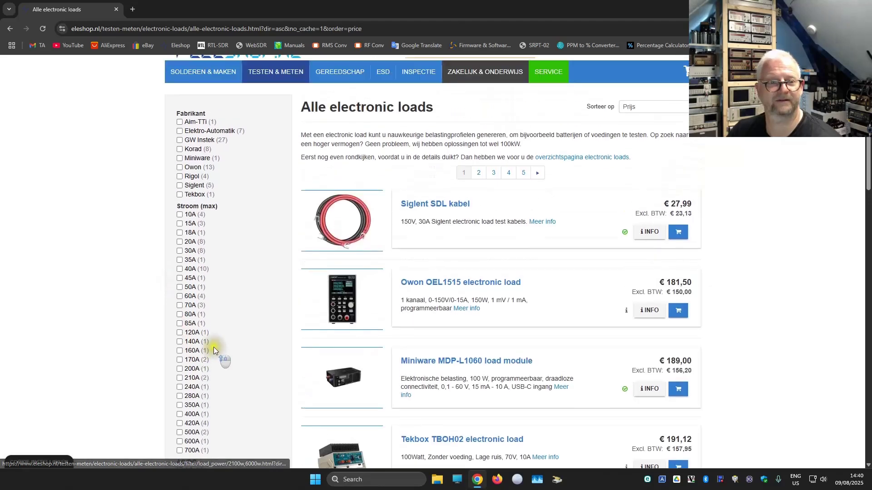
scroll(191, 318, "down", 2)
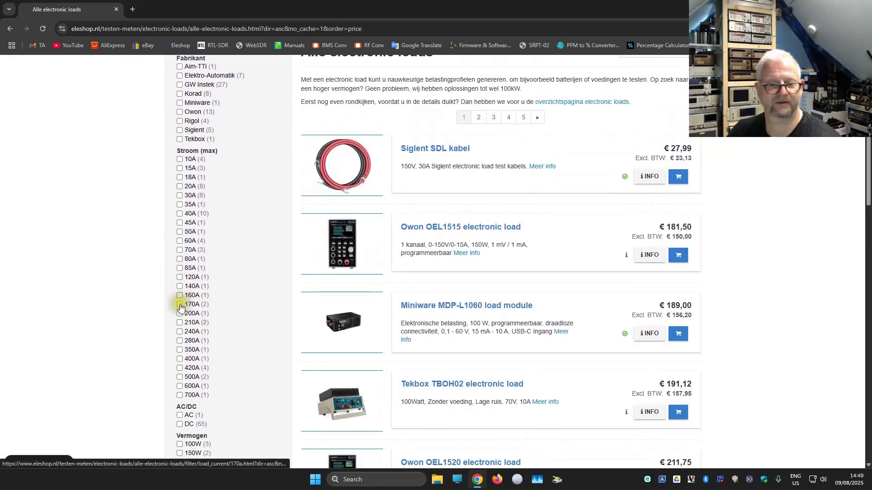
left_click(180, 305)
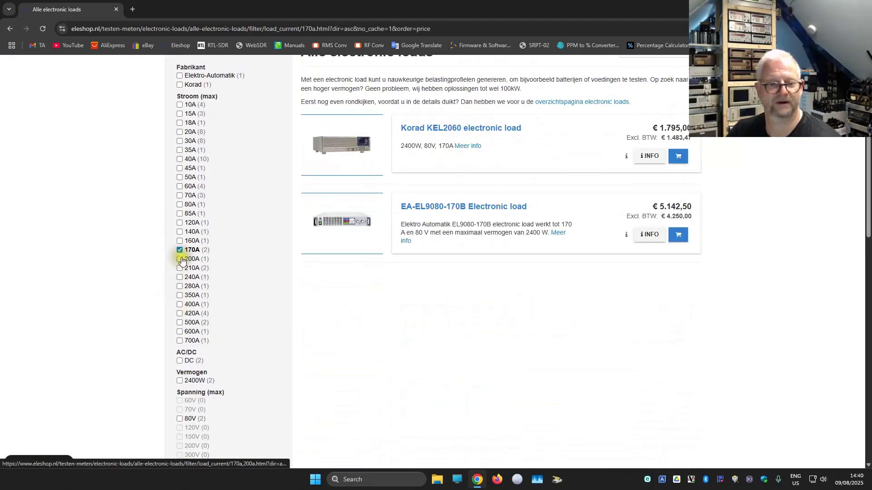